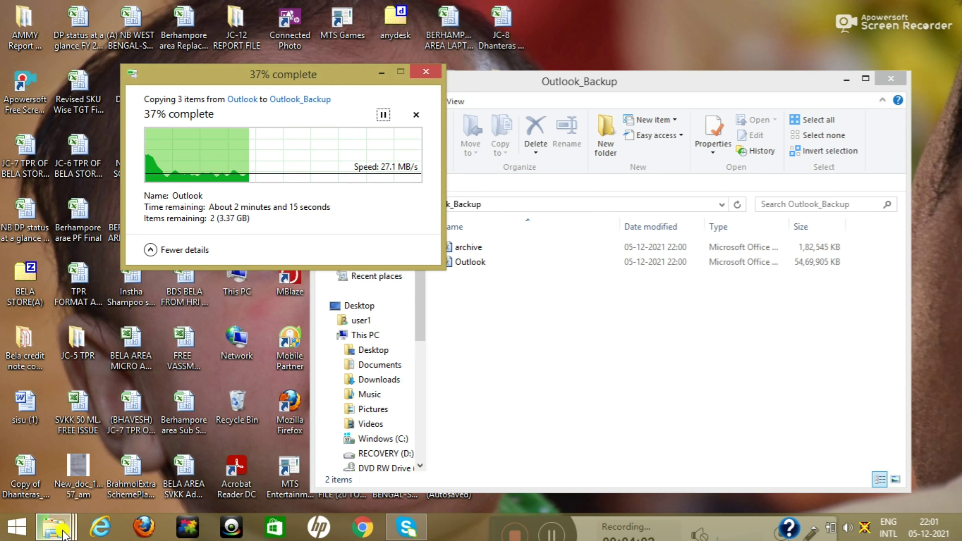
# Bring the Outlook folder window forward, reveal its full path and go up one level to the Microsoft folder.
pyautogui.moveTo(63, 534)
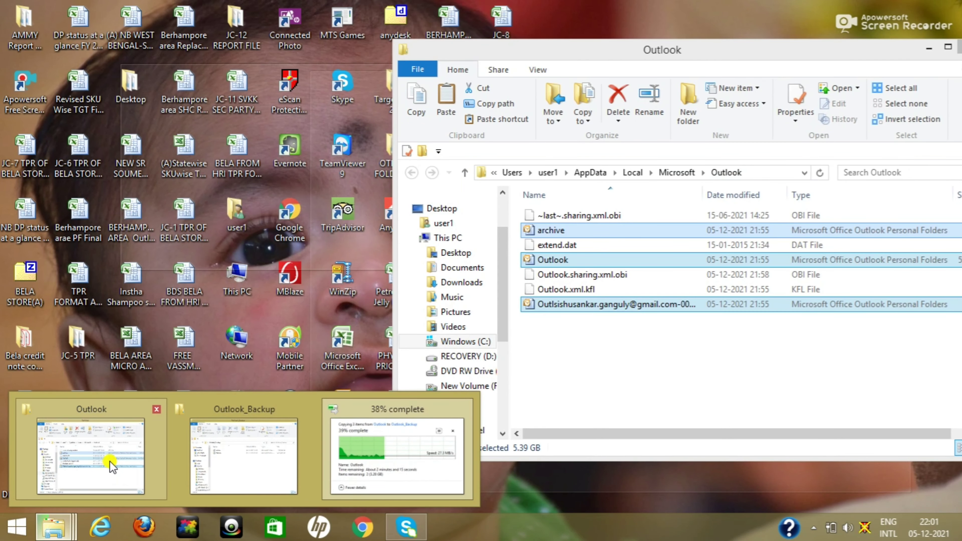
pyautogui.click(110, 464)
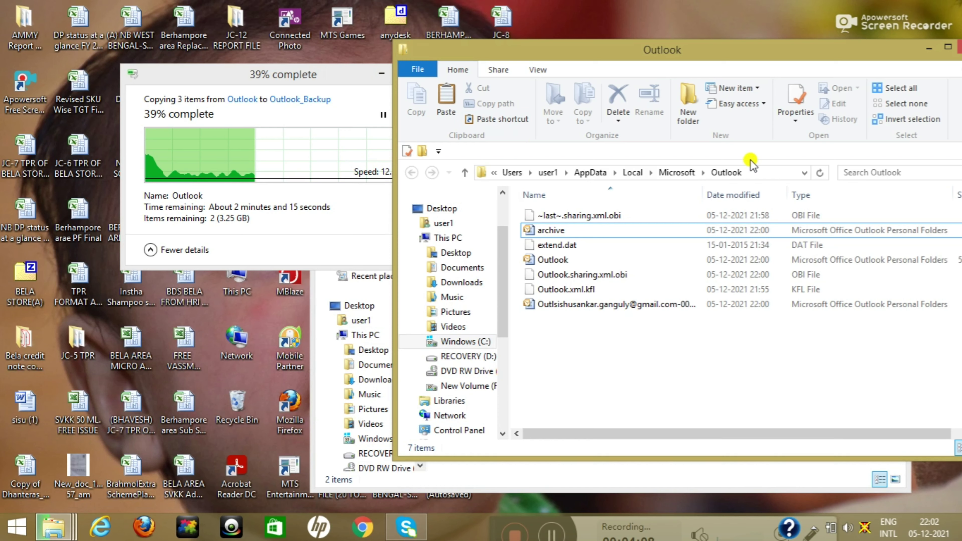
pyautogui.click(756, 171)
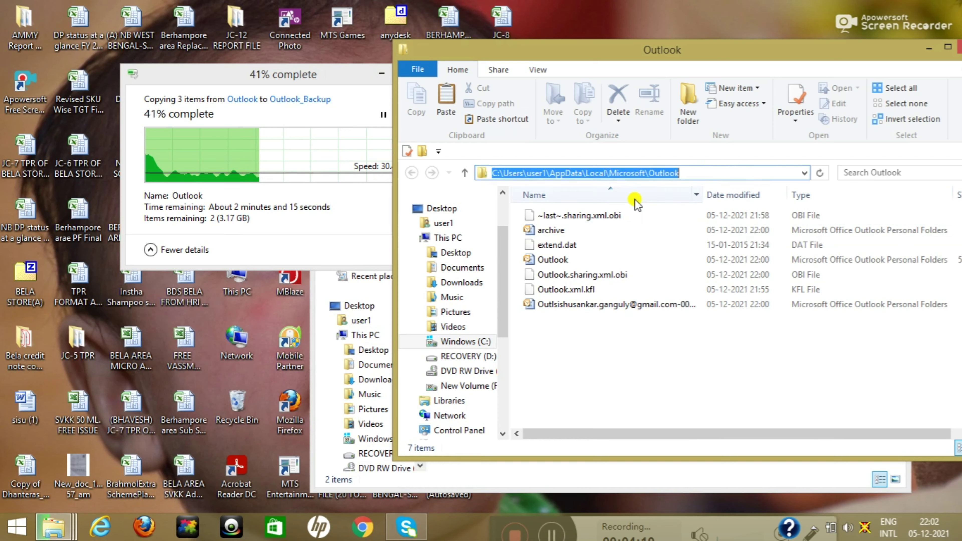
pyautogui.click(466, 173)
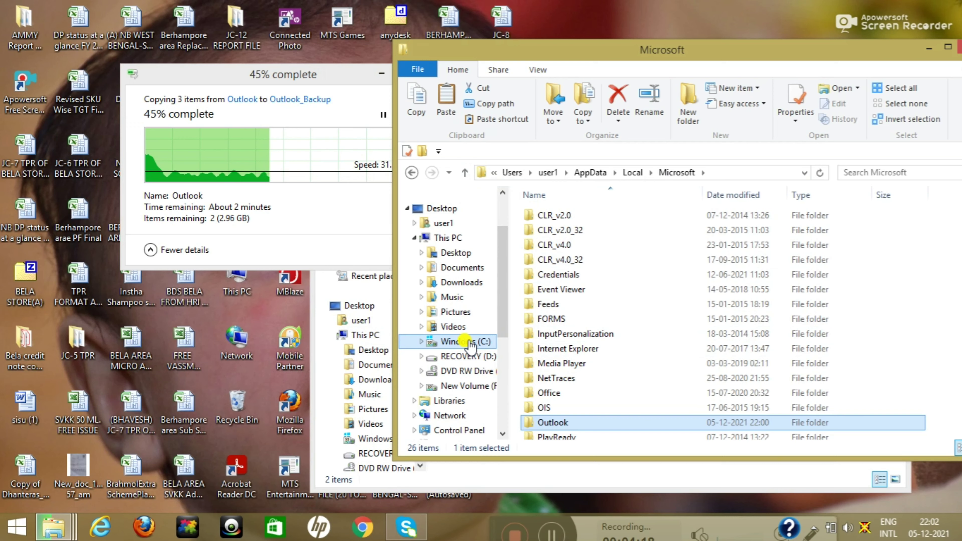
# Browse from the Windows (C:) drive to Users > user1 and maximize the folder window.
pyautogui.click(466, 341)
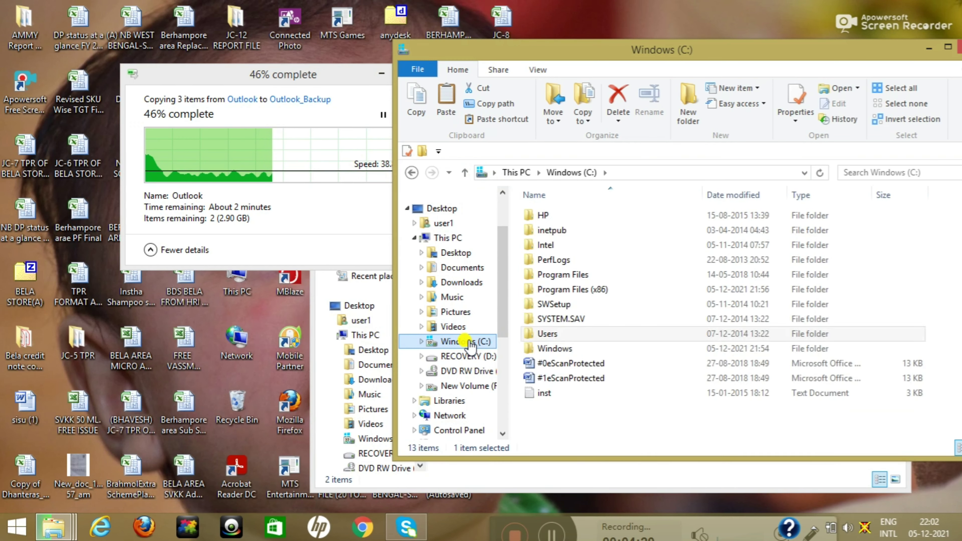
pyautogui.click(549, 334)
pyautogui.doubleClick(553, 335)
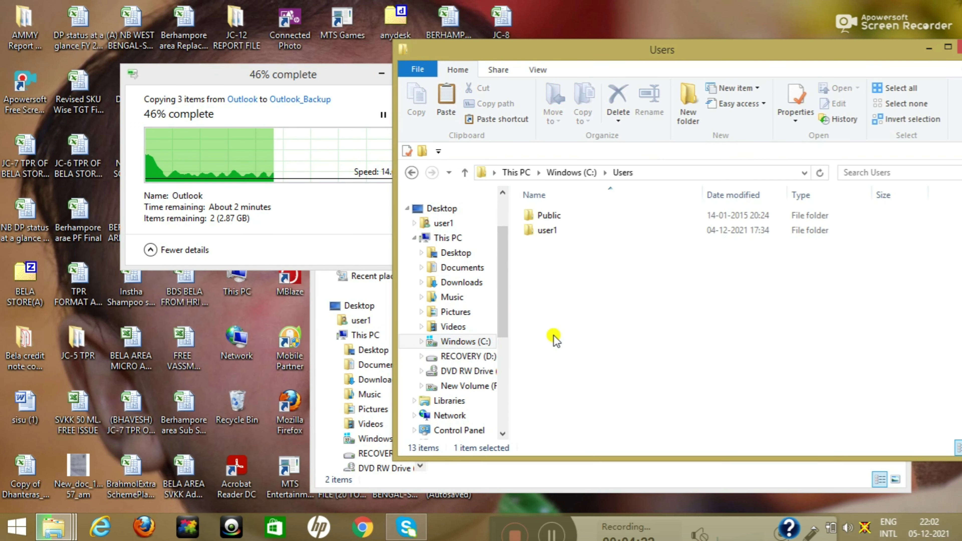
pyautogui.doubleClick(553, 230)
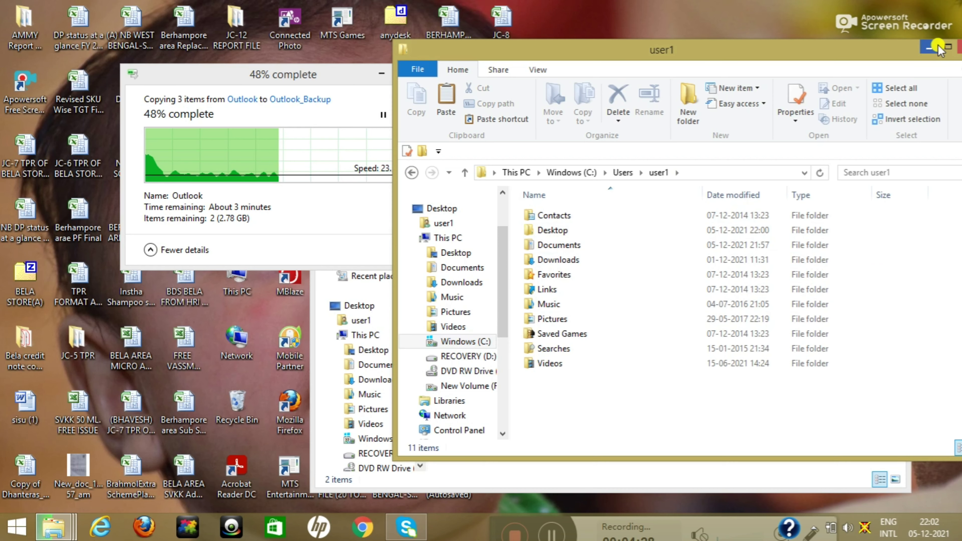
pyautogui.click(948, 48)
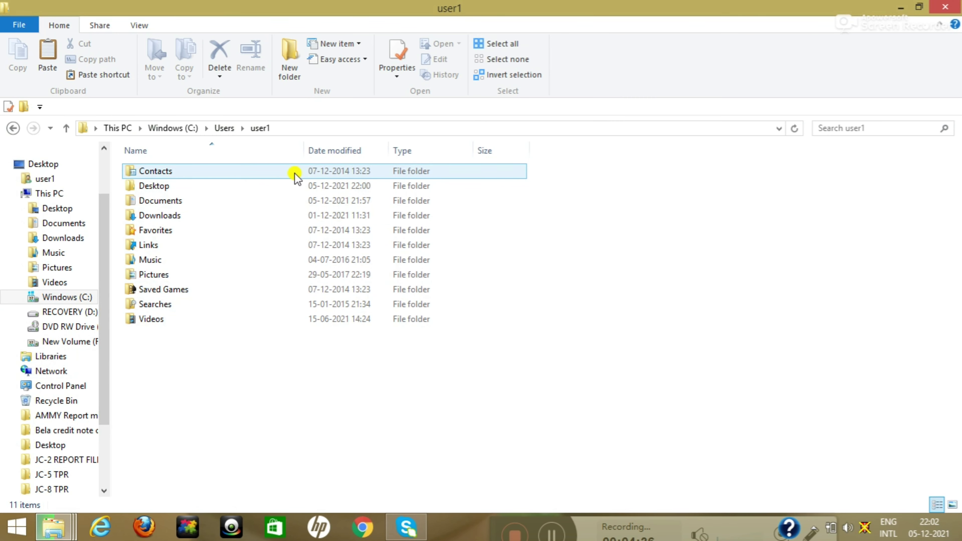
# Show hidden items in the user1 folder and open AppData > Local > Microsoft.
pyautogui.click(139, 25)
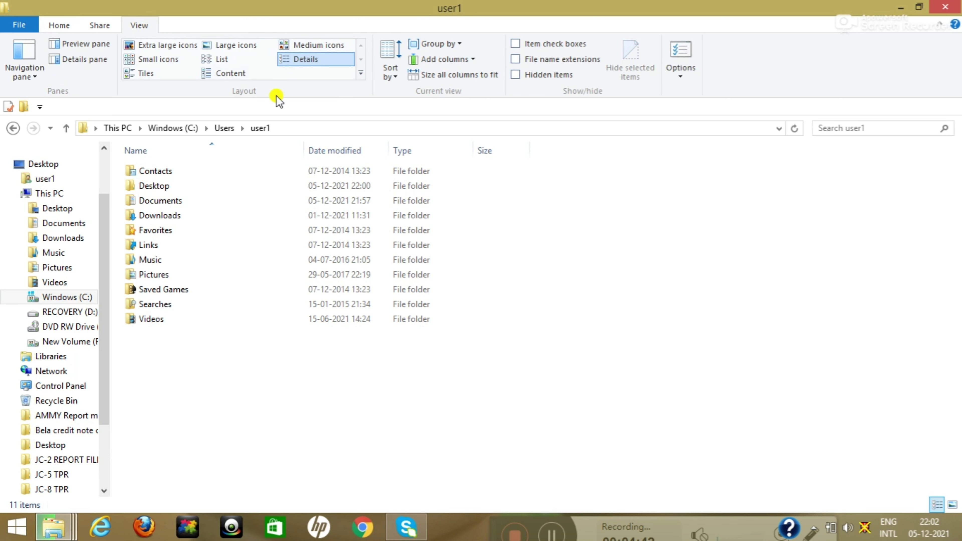
pyautogui.click(515, 76)
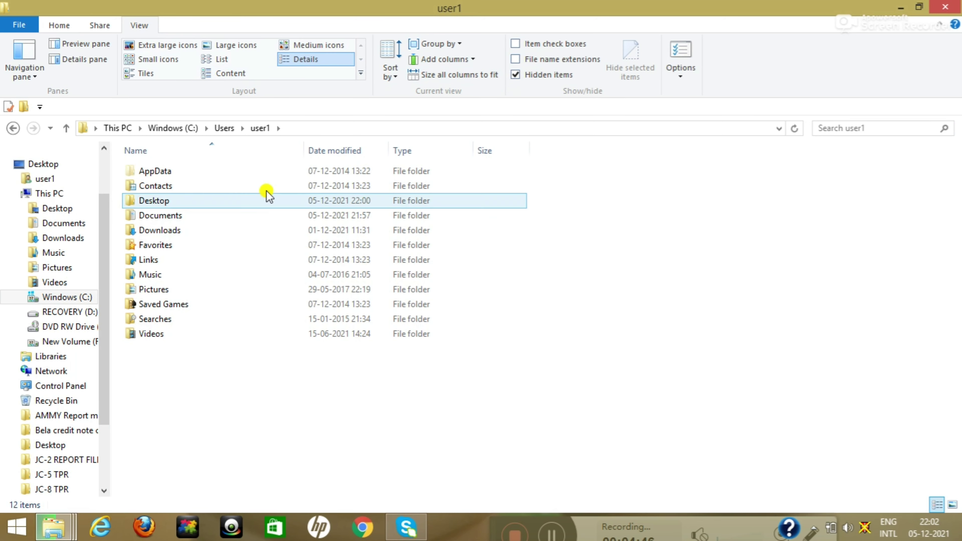
pyautogui.doubleClick(161, 173)
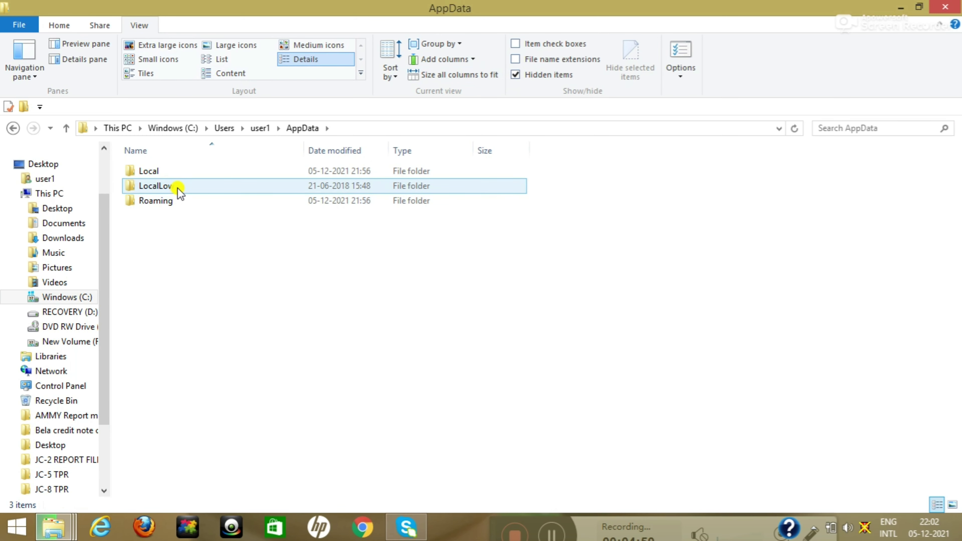
pyautogui.click(167, 175)
pyautogui.doubleClick(166, 175)
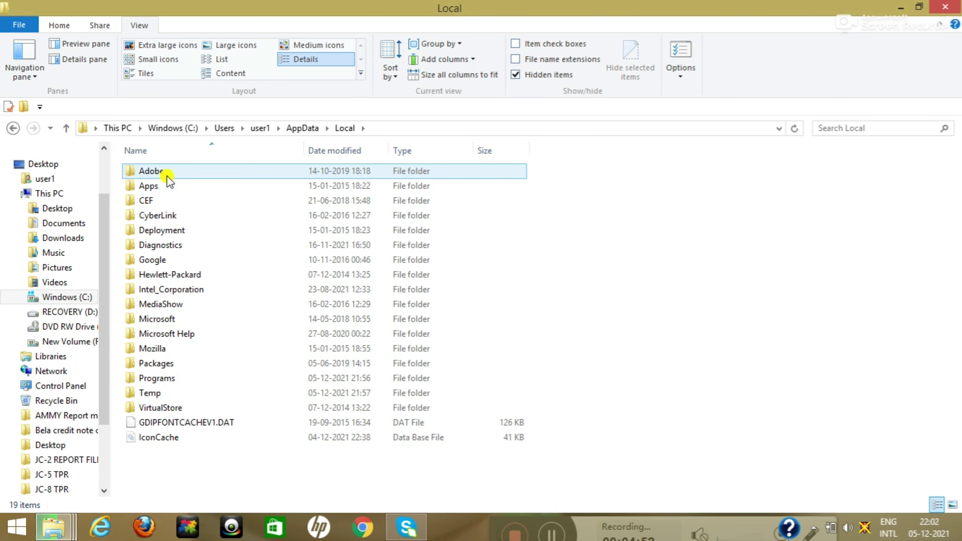
pyautogui.doubleClick(171, 319)
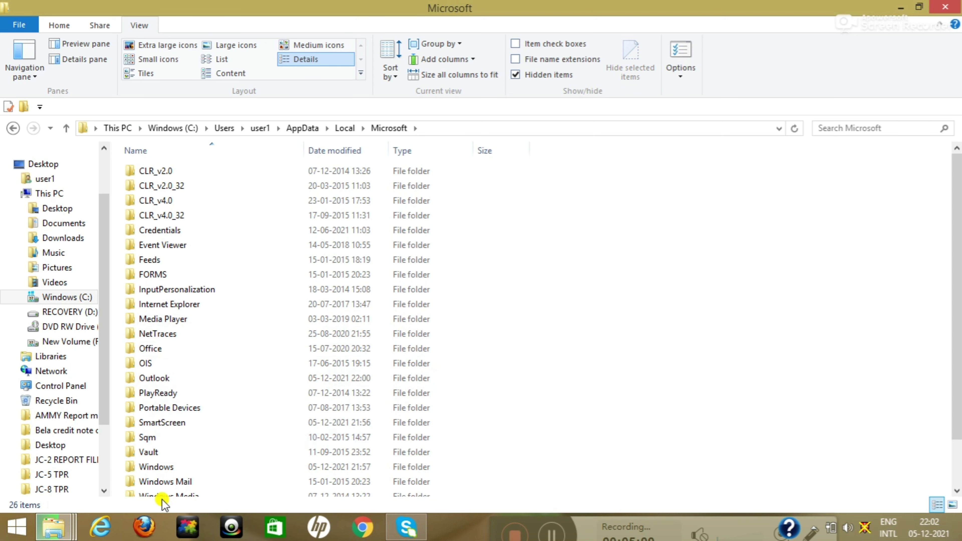
pyautogui.doubleClick(178, 482)
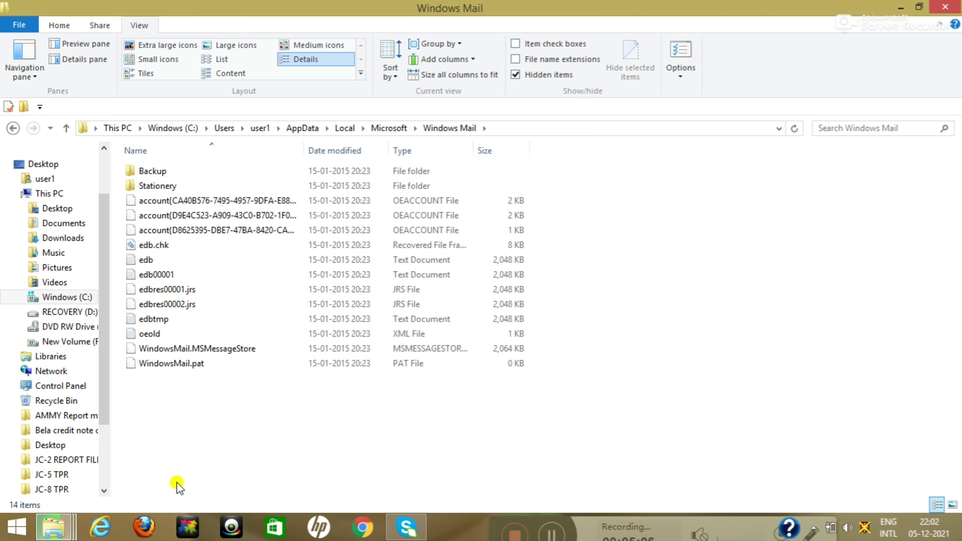
pyautogui.doubleClick(145, 176)
pyautogui.doubleClick(145, 175)
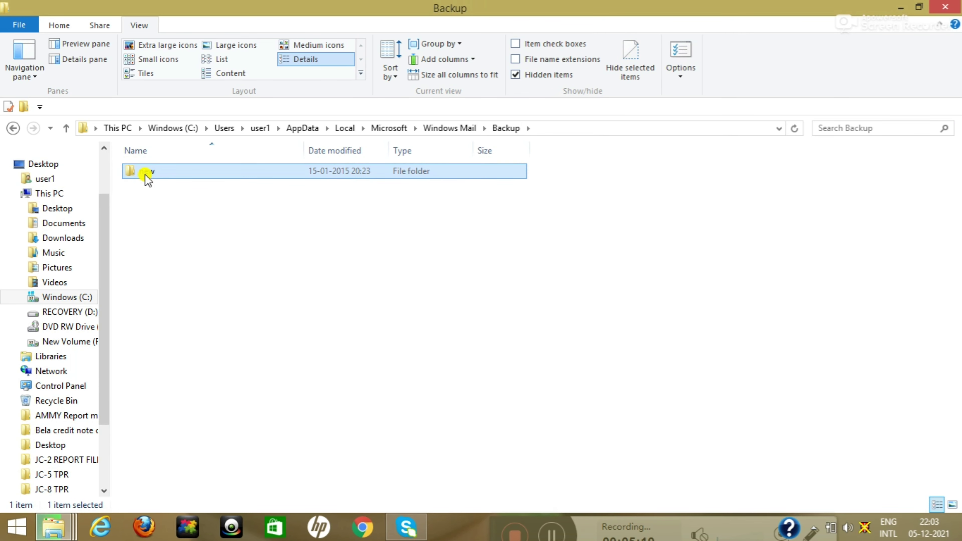
pyautogui.click(14, 128)
pyautogui.click(15, 129)
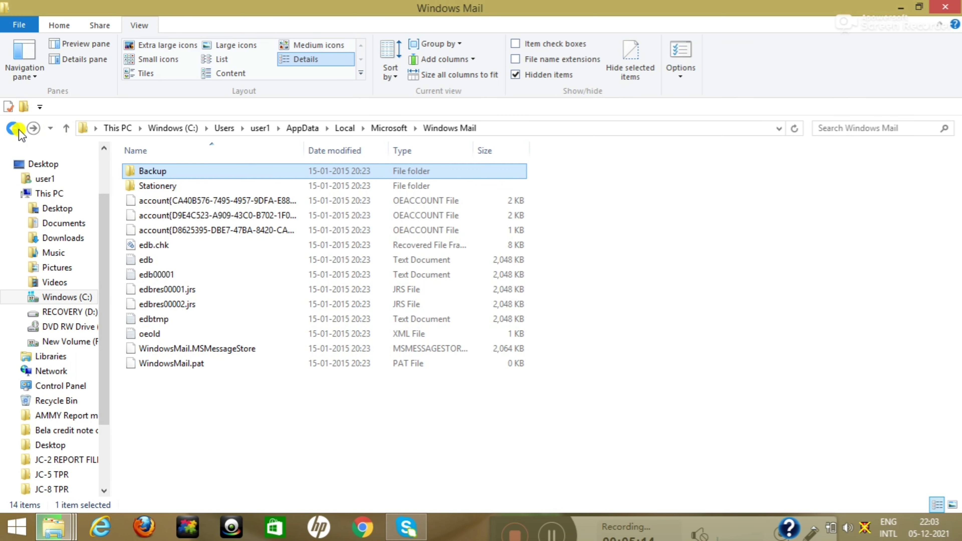
pyautogui.click(15, 129)
pyautogui.click(15, 129)
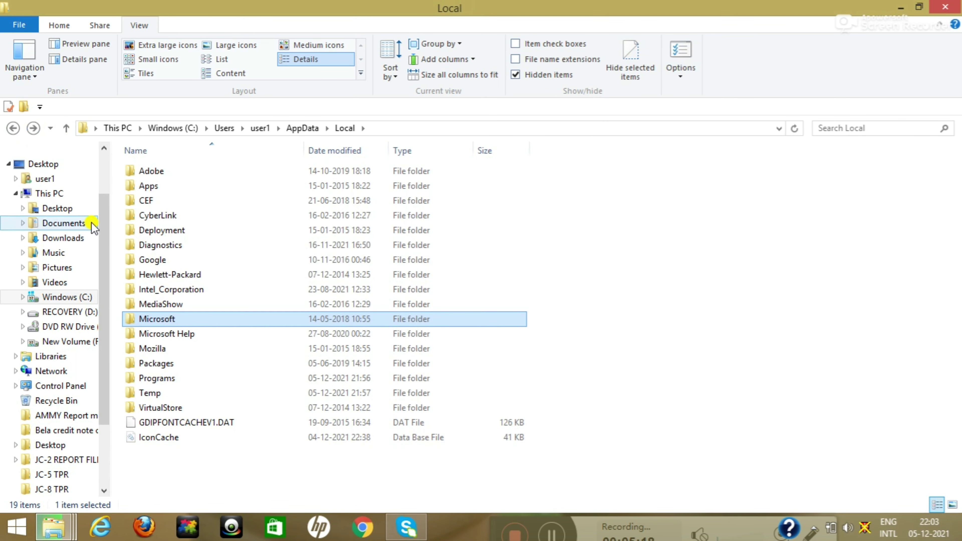
pyautogui.doubleClick(164, 319)
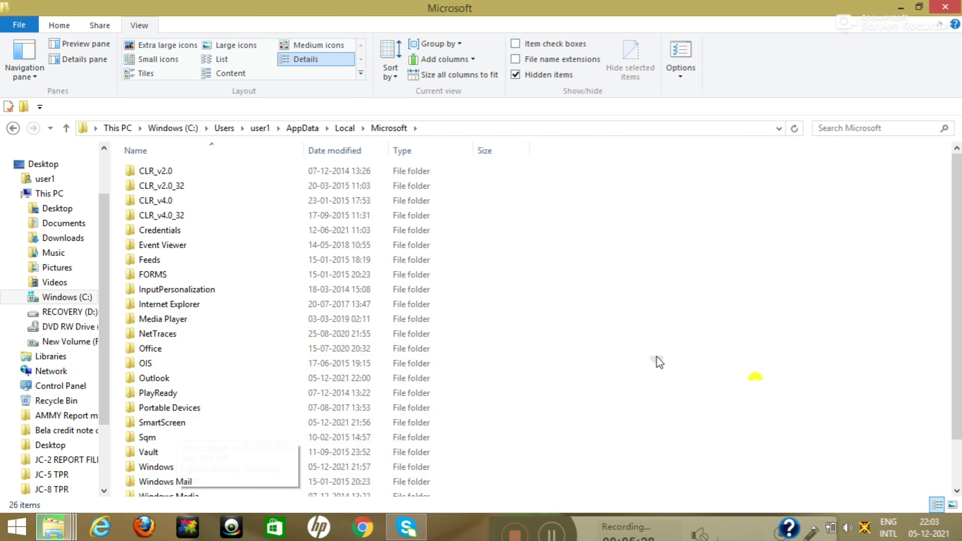
# Minimize the Microsoft folder window and fit the Type column to its contents in the Outlook_Backup folder.
pyautogui.click(957, 491)
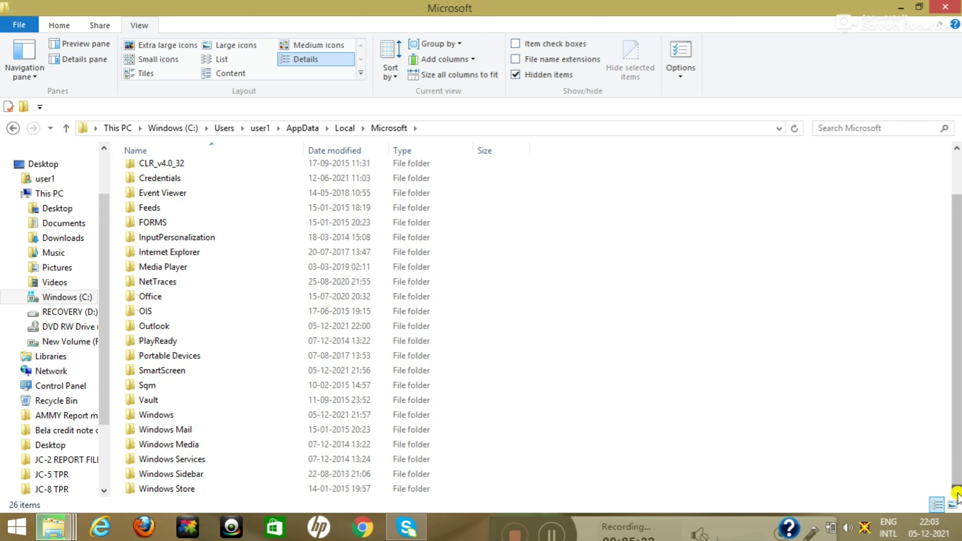
pyautogui.click(903, 8)
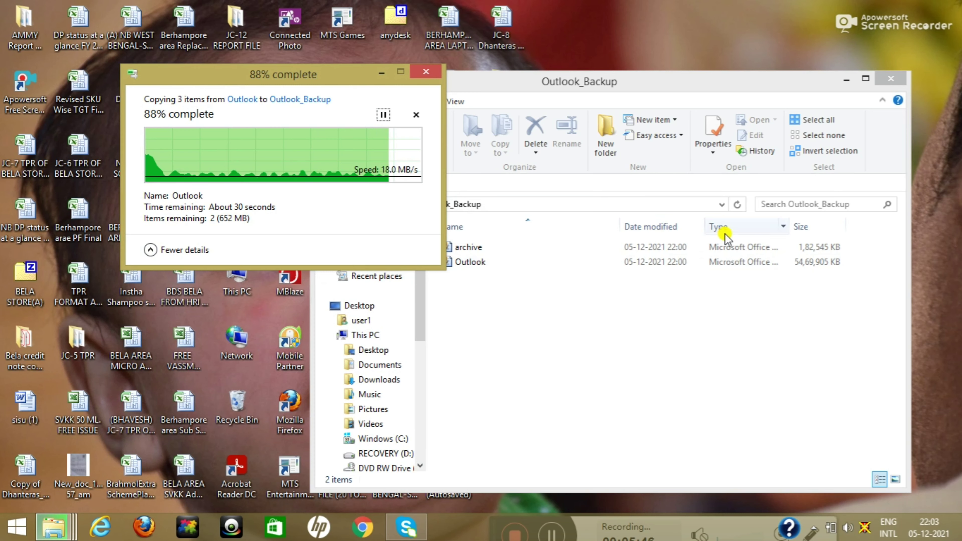
pyautogui.doubleClick(790, 226)
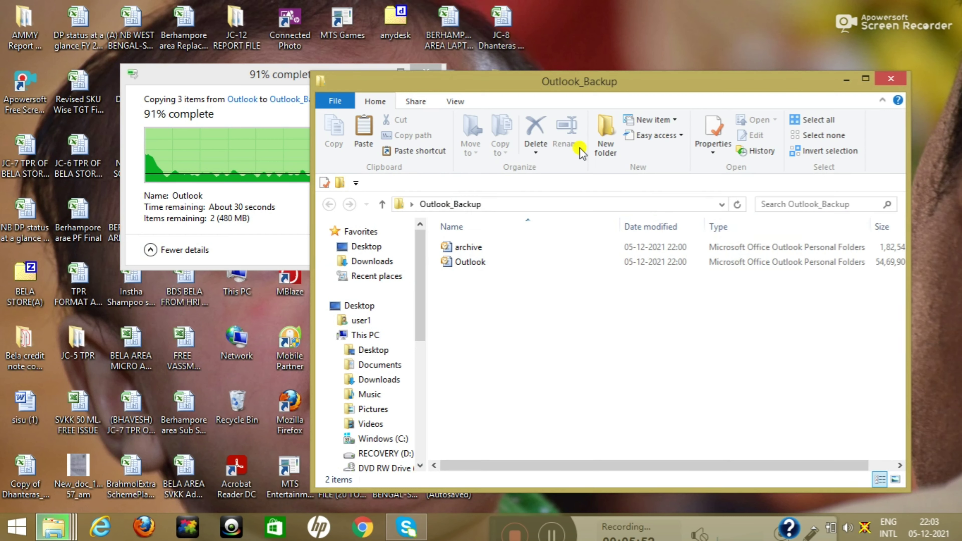
# Try the Large icons layout in the Outlook_Backup folder and return to the Details layout.
pyautogui.click(460, 103)
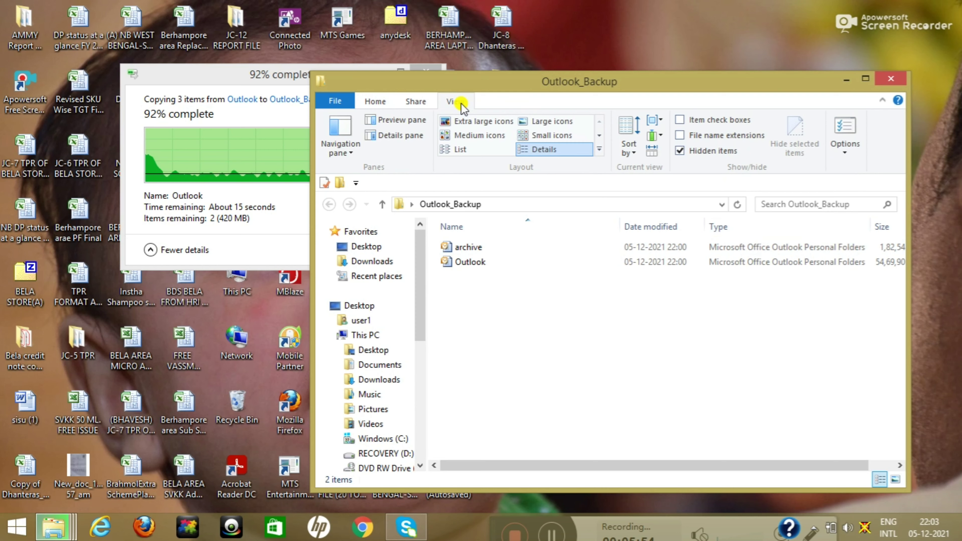
pyautogui.click(547, 122)
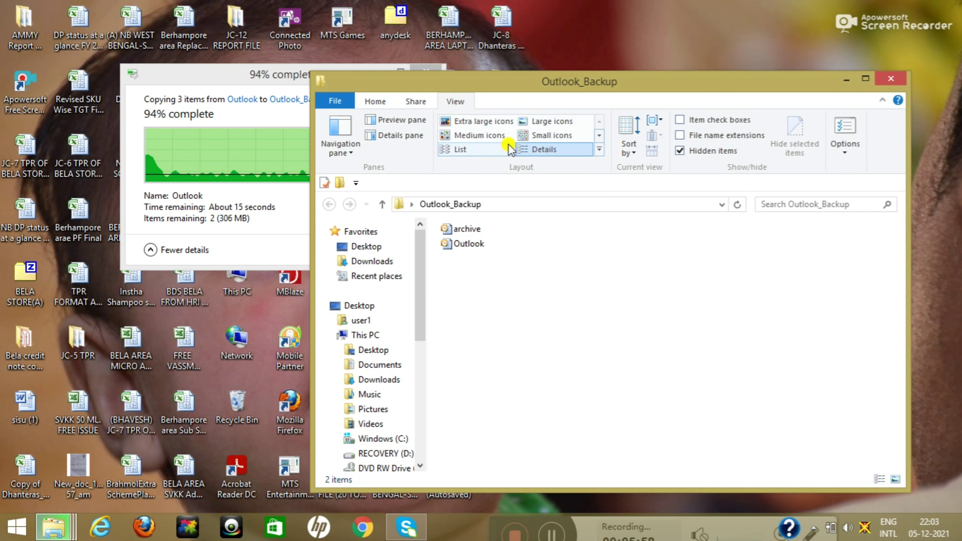
pyautogui.click(533, 148)
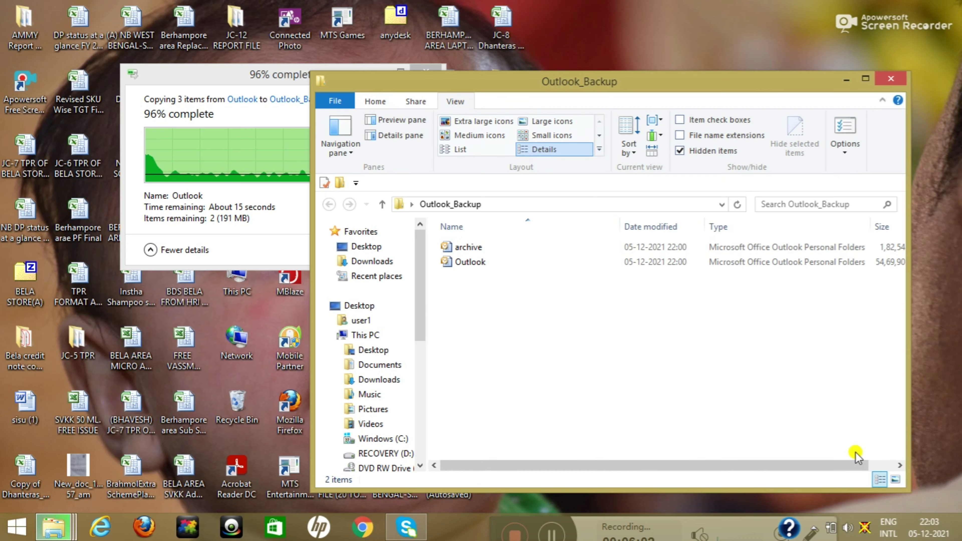
# Check the copied files' sizes and the copy progress, and close the Outlook_Backup window.
pyautogui.moveTo(857, 464); pyautogui.dragTo(884, 465)
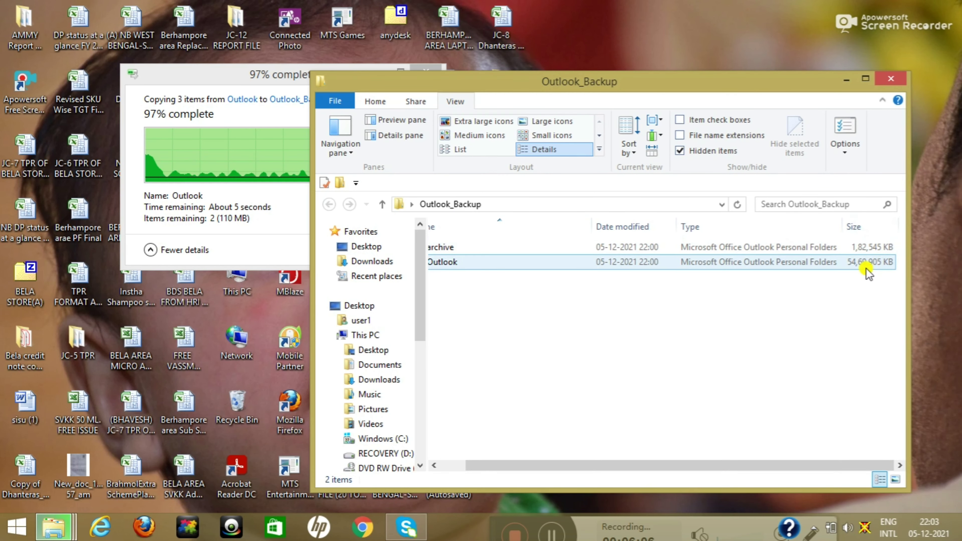
pyautogui.click(285, 78)
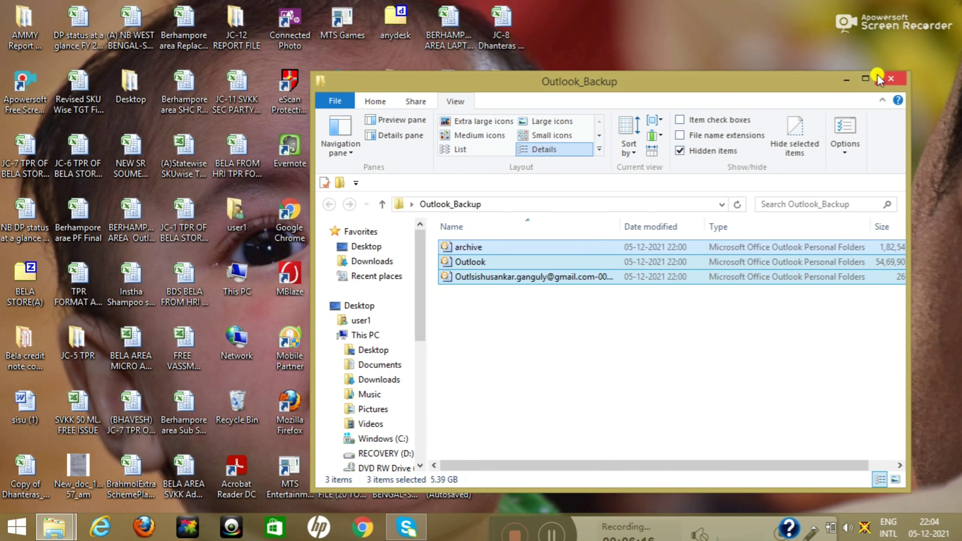
pyautogui.click(889, 78)
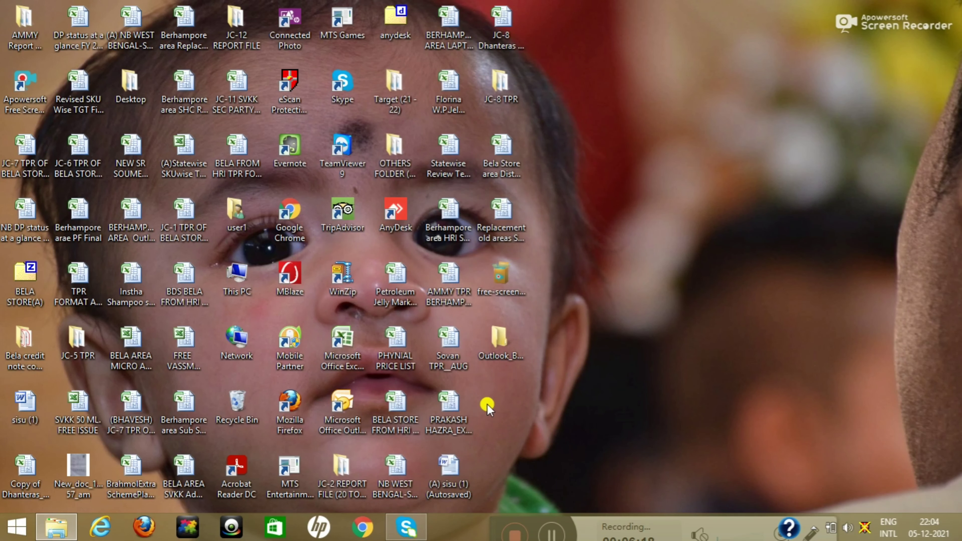
# Launch Microsoft Outlook and open the folder containing the Archive Folders data file from the account settings.
pyautogui.doubleClick(354, 407)
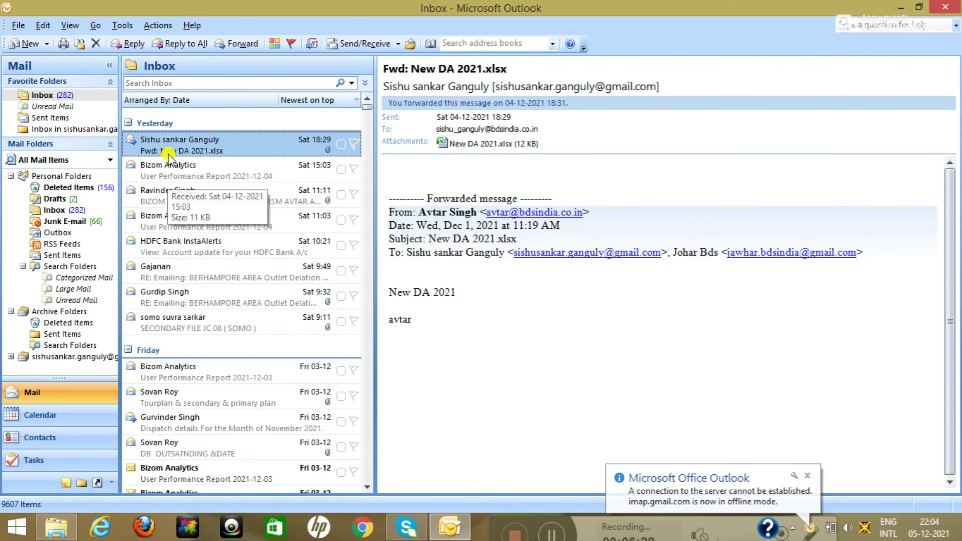
pyautogui.click(121, 26)
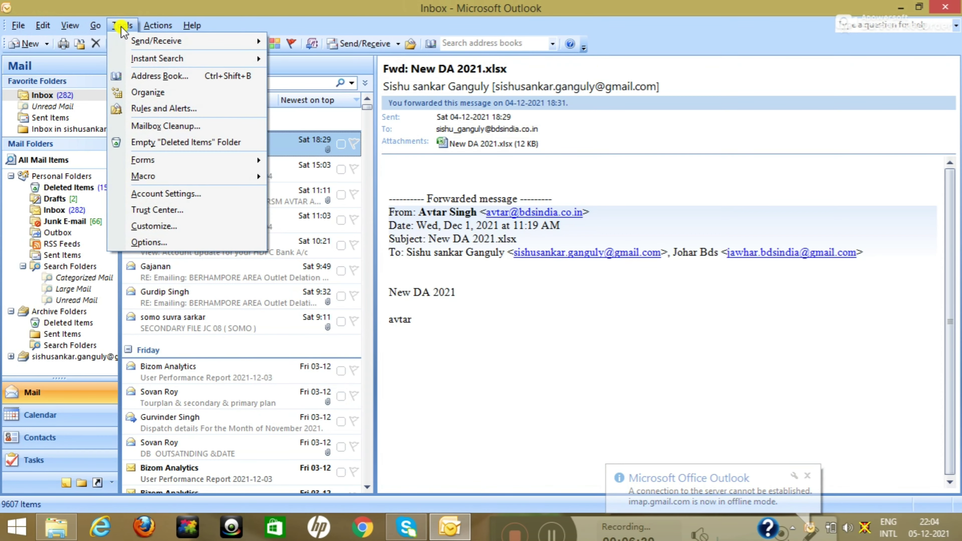
pyautogui.click(158, 195)
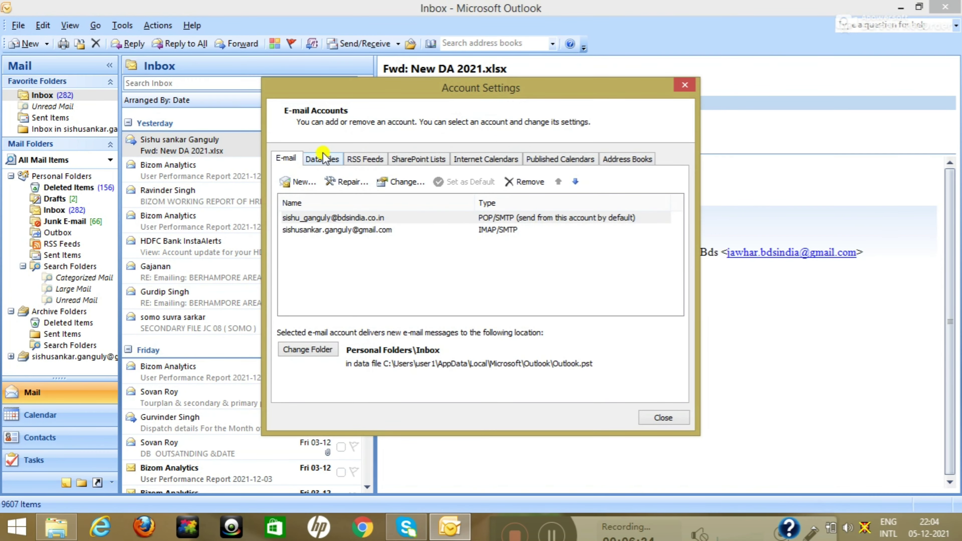
pyautogui.click(322, 159)
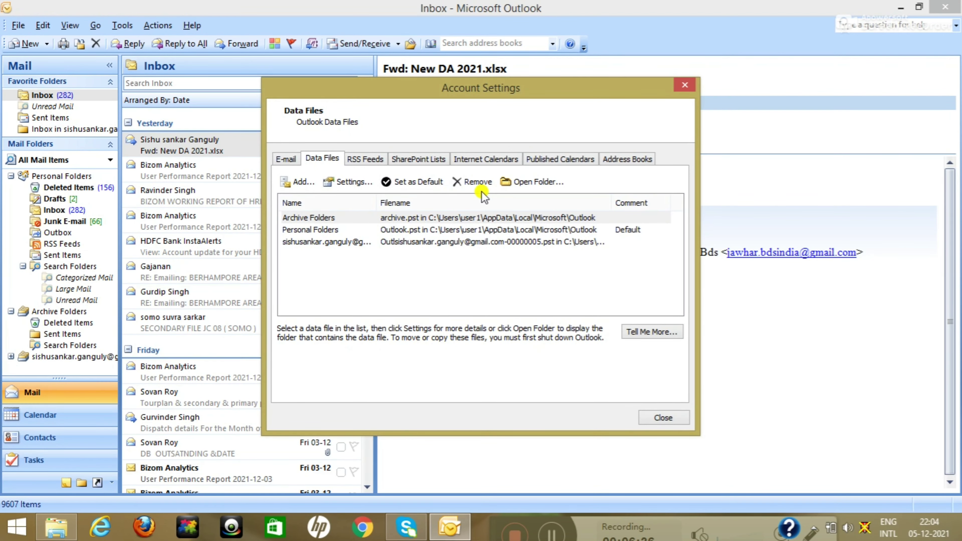
pyautogui.click(524, 183)
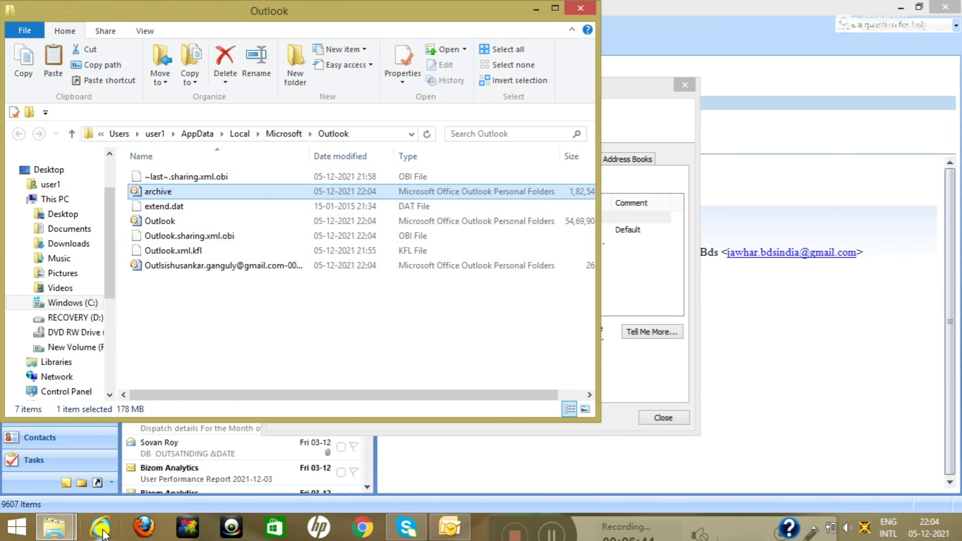
# Switch to the Microsoft folder window and open its Outlook subfolder to view the data files.
pyautogui.click(37, 534)
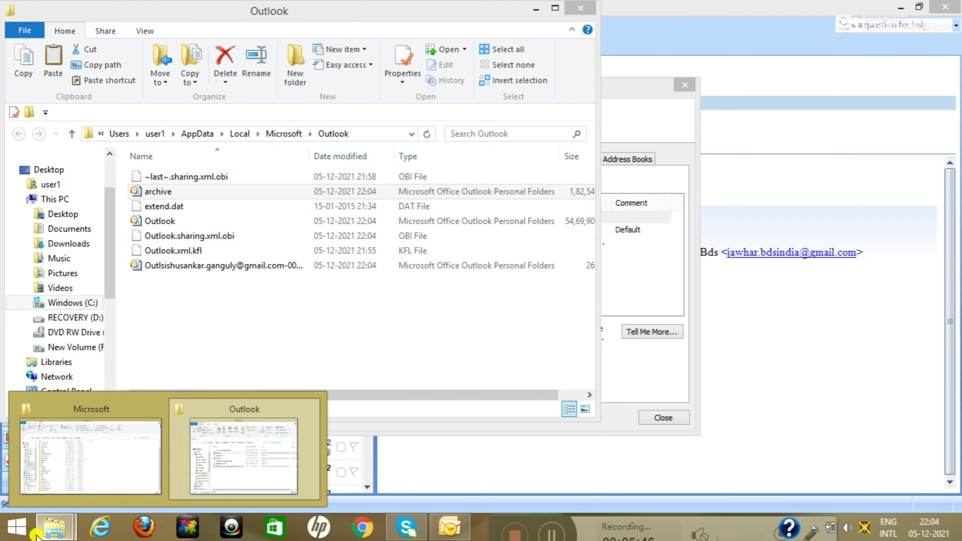
pyautogui.click(79, 445)
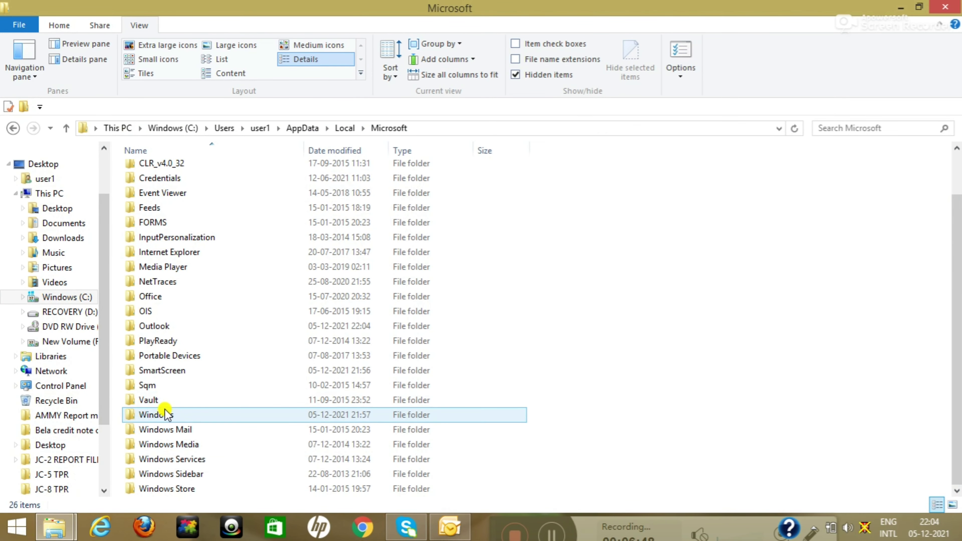
pyautogui.click(165, 417)
pyautogui.press('o')
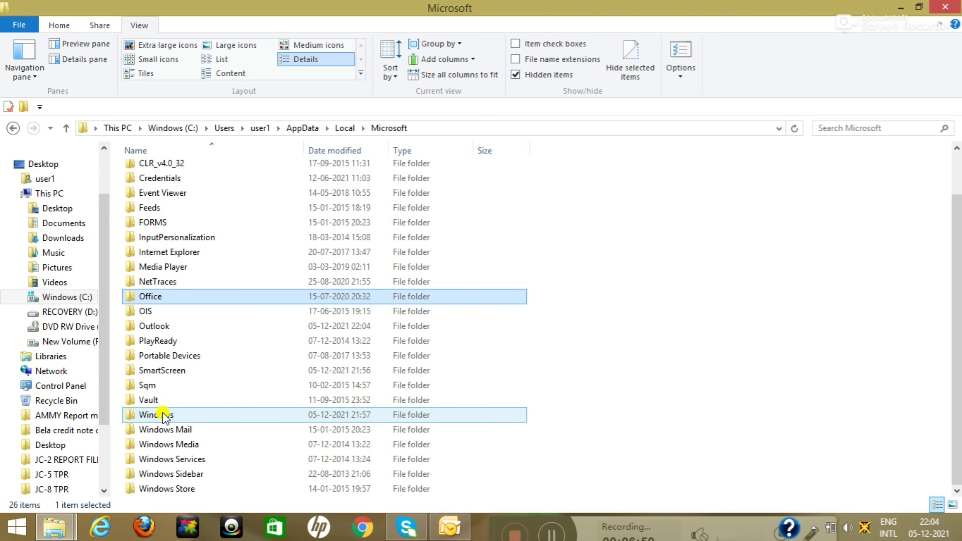
pyautogui.doubleClick(170, 327)
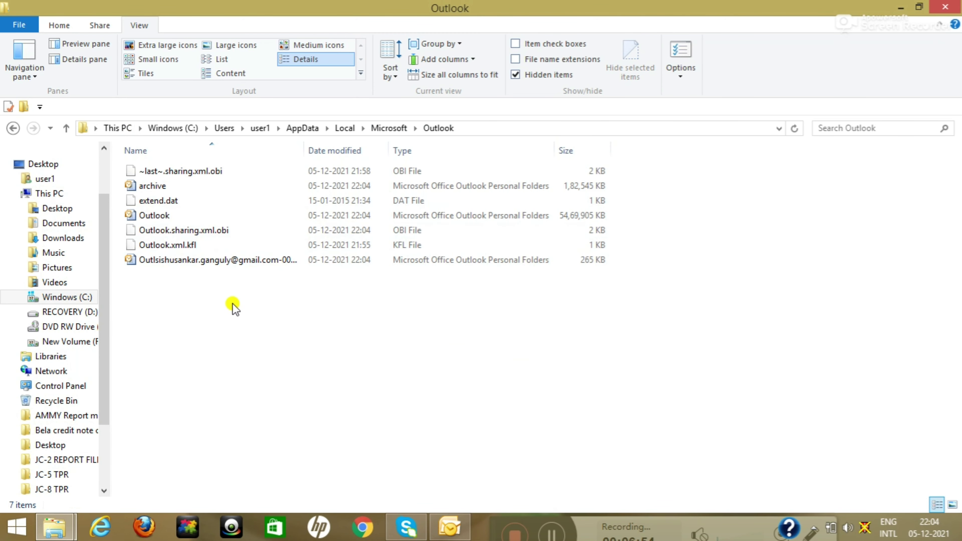
# Return to the parent Microsoft folder and copy the entire Outlook folder.
pyautogui.click(392, 128)
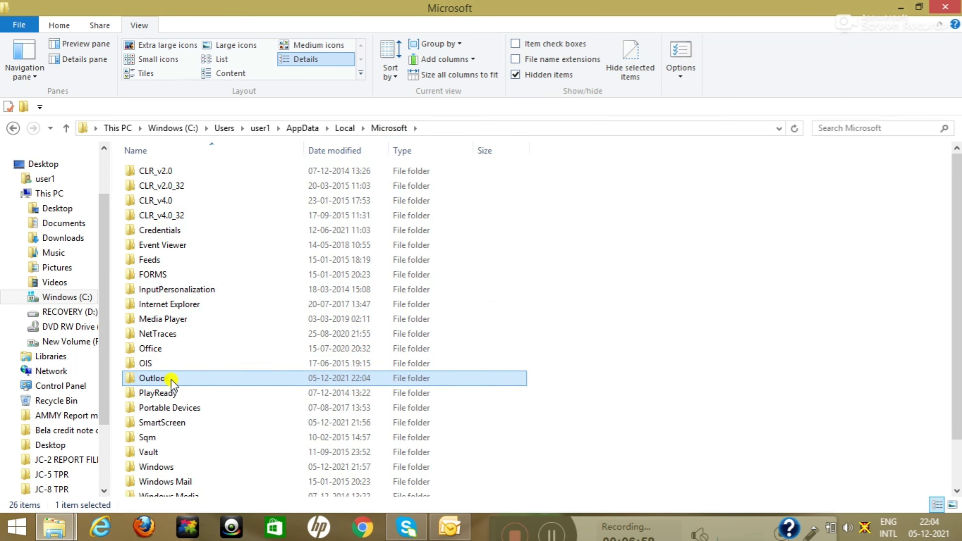
pyautogui.rightClick(171, 379)
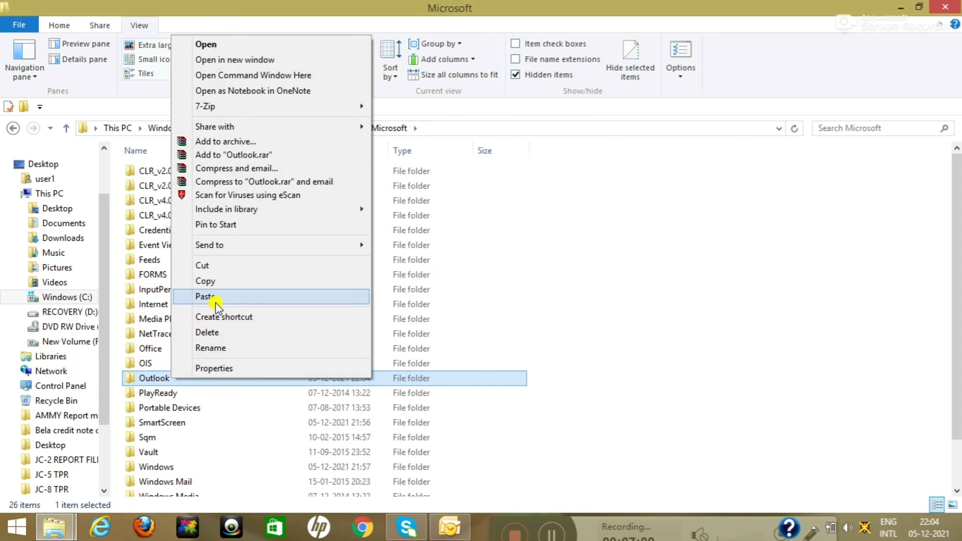
pyautogui.click(211, 283)
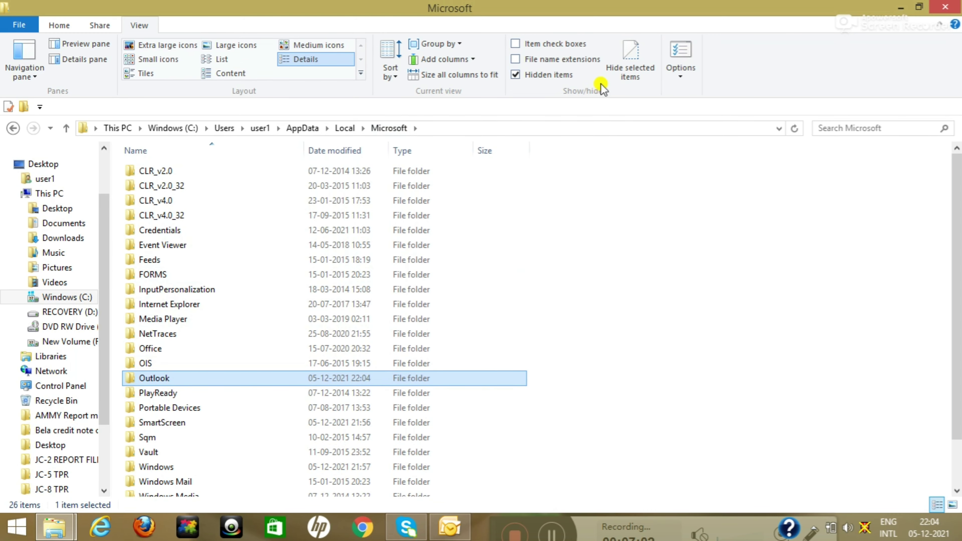
# Close the Microsoft and Outlook folder windows, the Account Settings dialog and Microsoft Outlook.
pyautogui.click(943, 7)
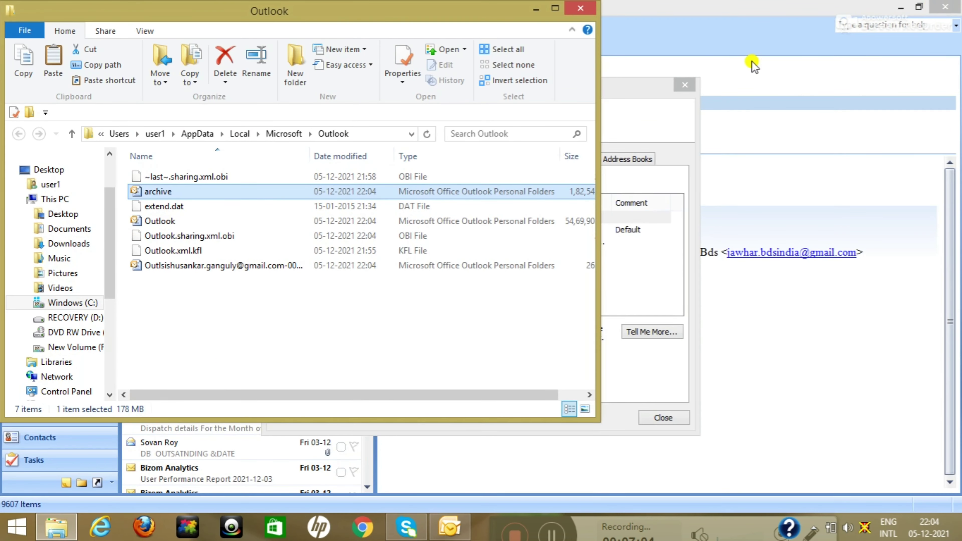
pyautogui.click(590, 11)
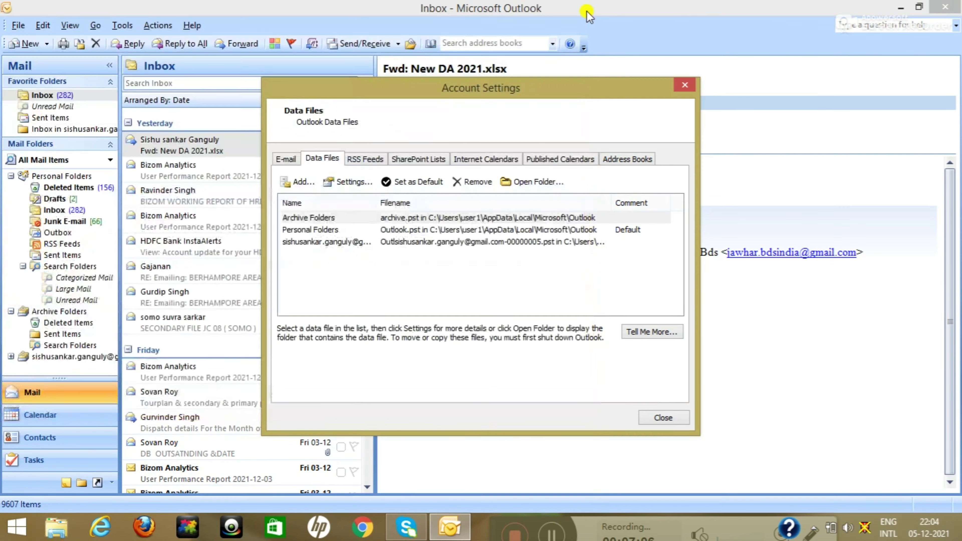
pyautogui.click(682, 84)
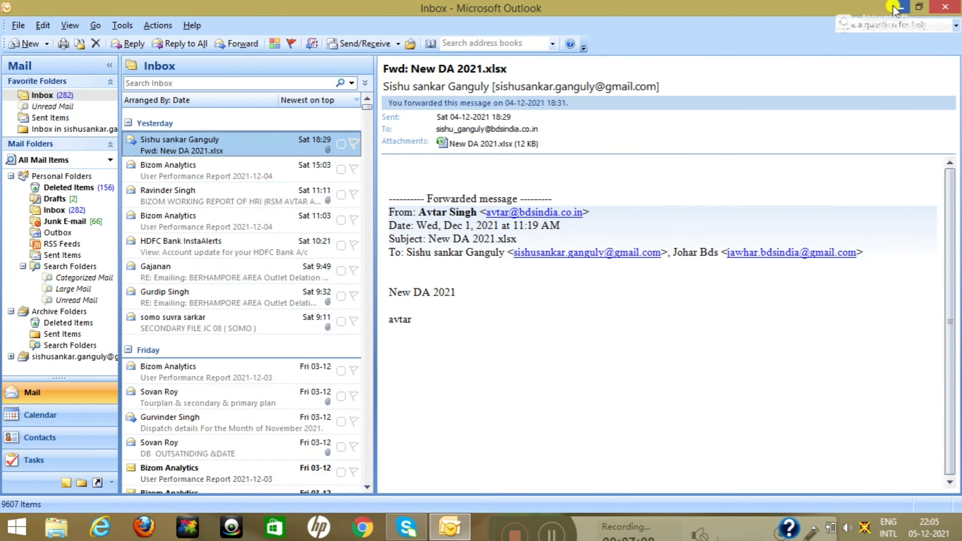
pyautogui.click(939, 8)
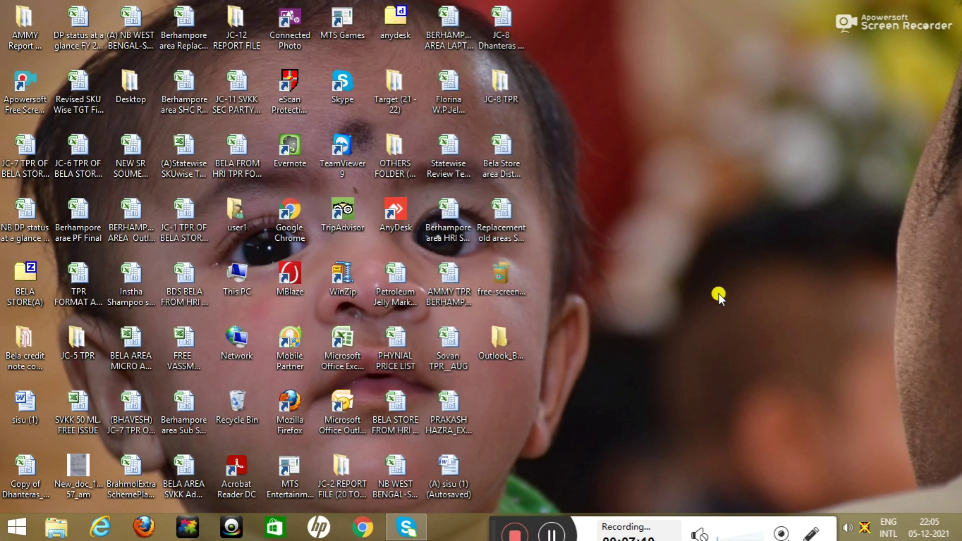
# Open the Outlook_Backup folder on the desktop and paste the copied Outlook folder into it.
pyautogui.doubleClick(509, 353)
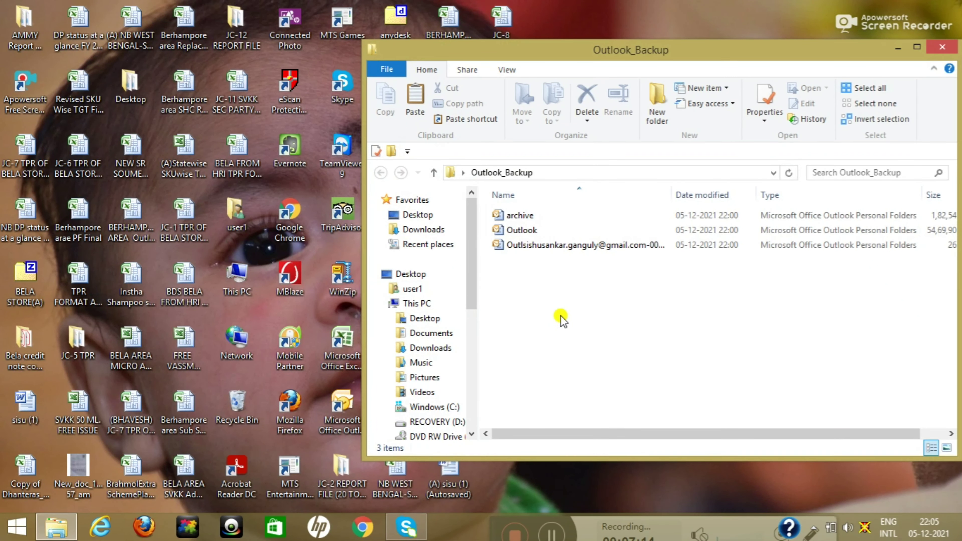
pyautogui.rightClick(561, 320)
pyautogui.click(608, 213)
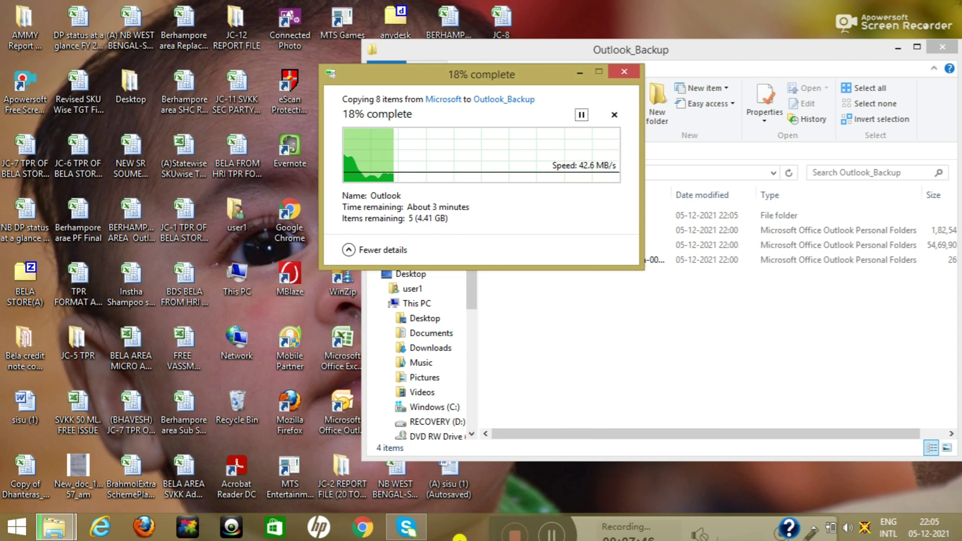
pyautogui.click(490, 524)
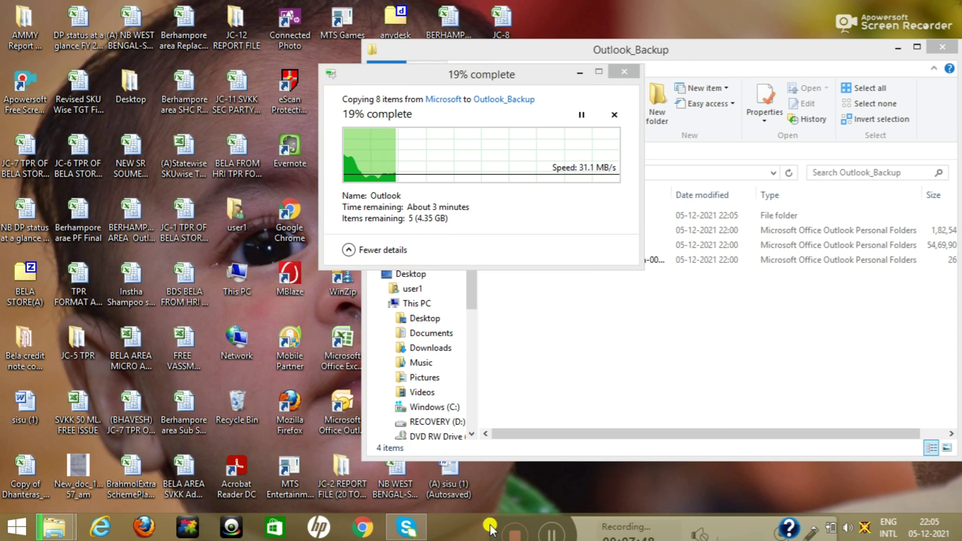